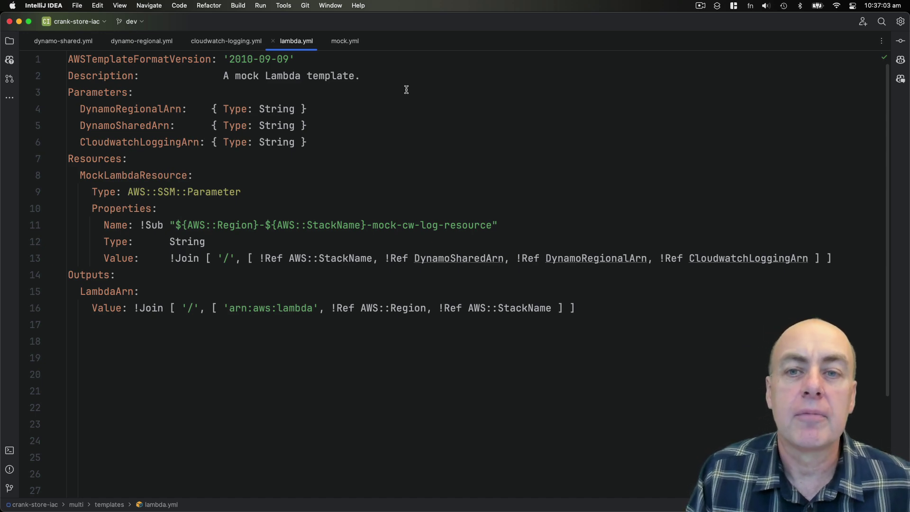
- Push the dev commits, including mock.yml and the four templates, to origin
{"action": "left_click", "coordinate": [345, 40]}
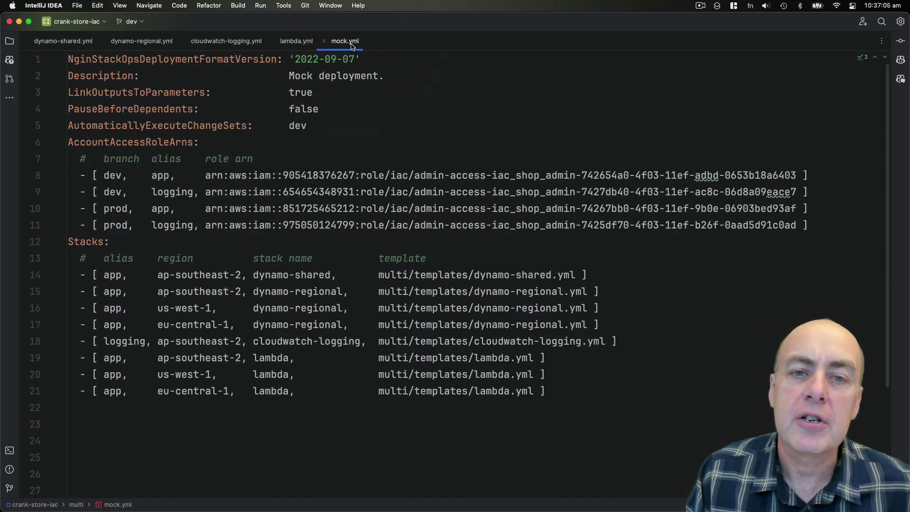
{"action": "left_click", "coordinate": [305, 6]}
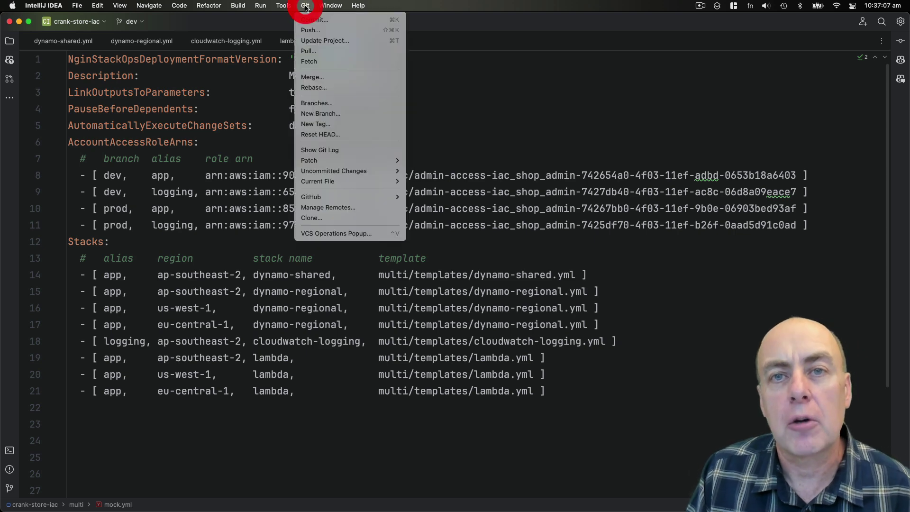
{"action": "left_click", "coordinate": [316, 27]}
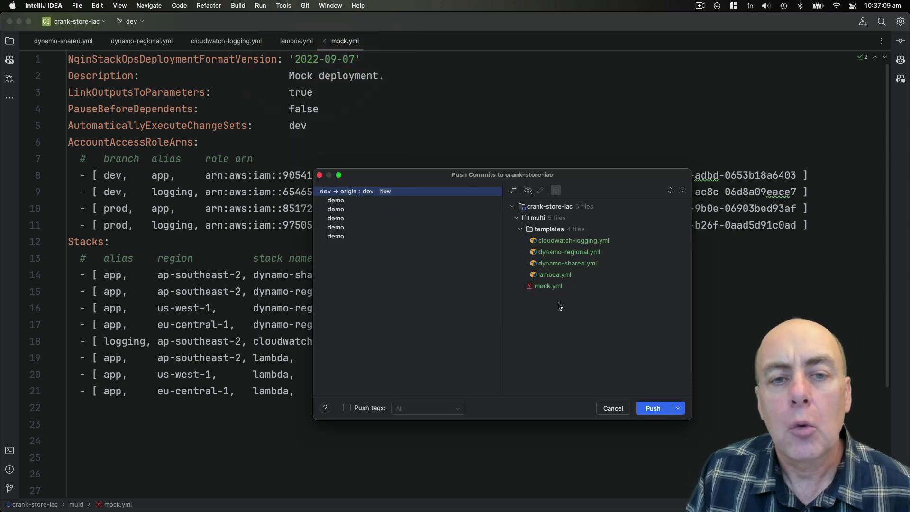
{"action": "left_click", "coordinate": [653, 409]}
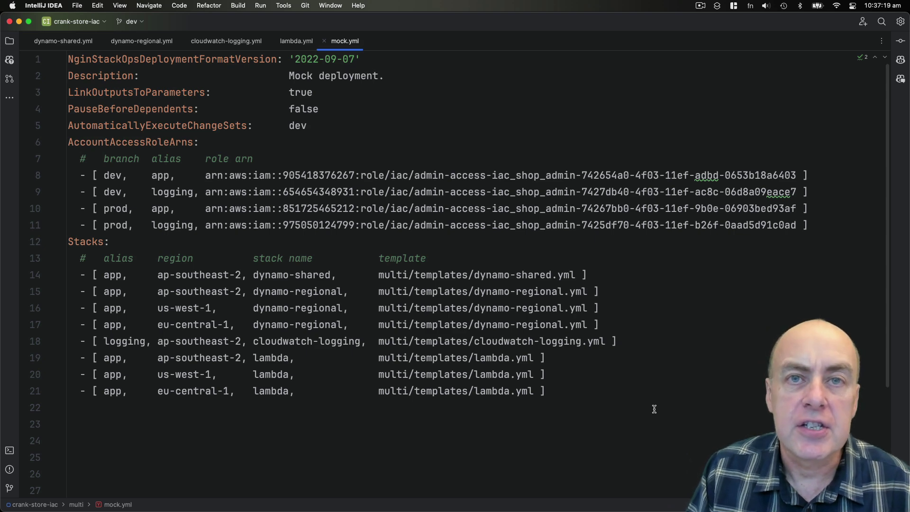
{"action": "key", "text": "super+Tab"}
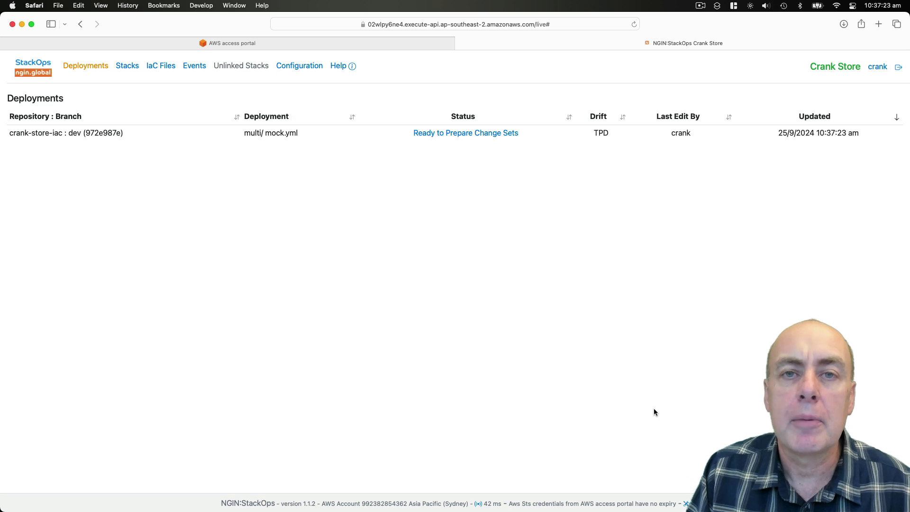
- Inspect the dev mock.yml deployment's Dependencies and Deployment Resources
{"action": "left_click", "coordinate": [292, 133]}
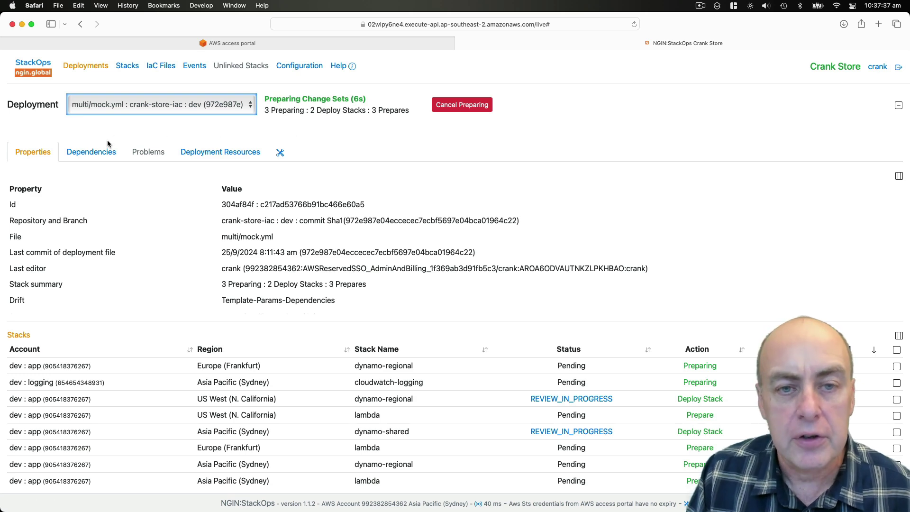
{"action": "left_click", "coordinate": [92, 152]}
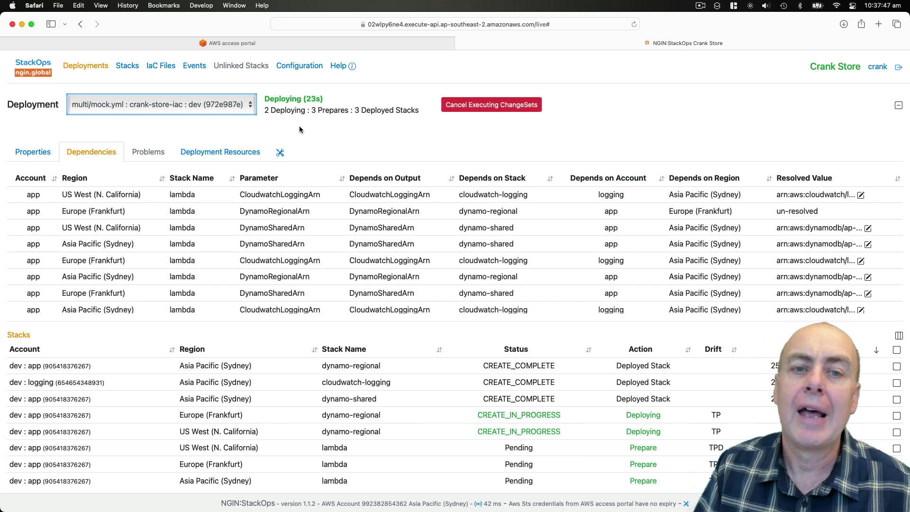
{"action": "left_click", "coordinate": [221, 151]}
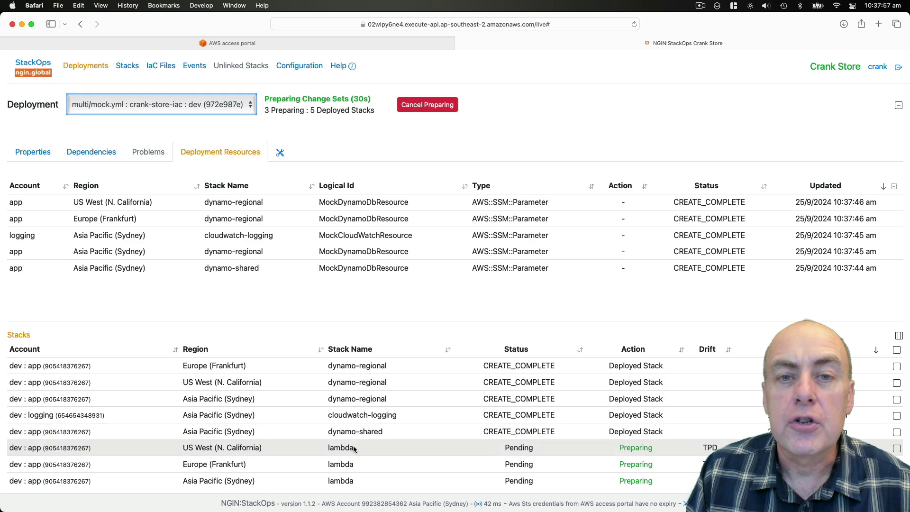
- Review the Sydney lambda stack's Properties, Change Set, Outputs and Resources
{"action": "left_click", "coordinate": [351, 480]}
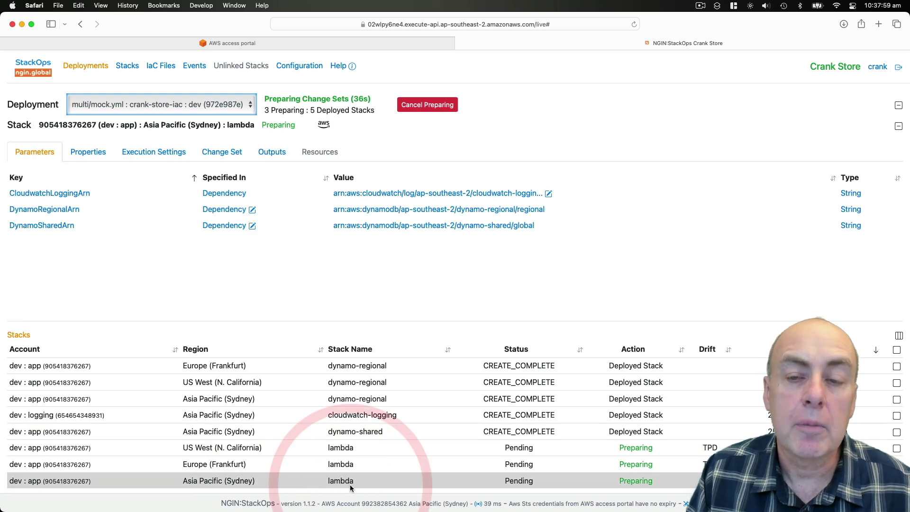
{"action": "left_click", "coordinate": [88, 151]}
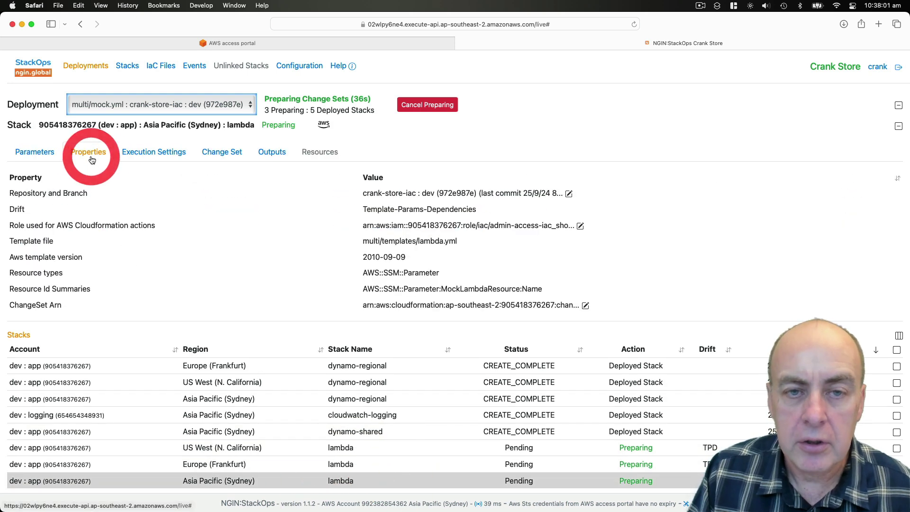
{"action": "left_click", "coordinate": [211, 155]}
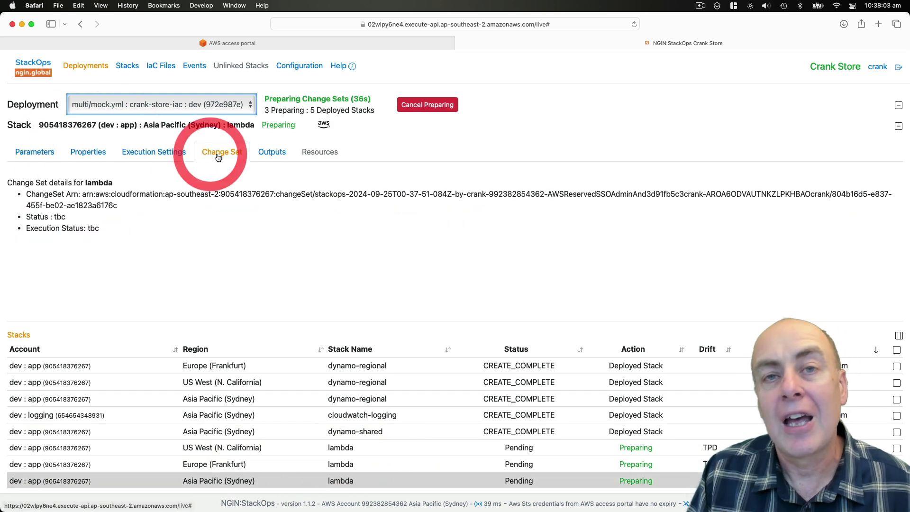
{"action": "left_click", "coordinate": [272, 153]}
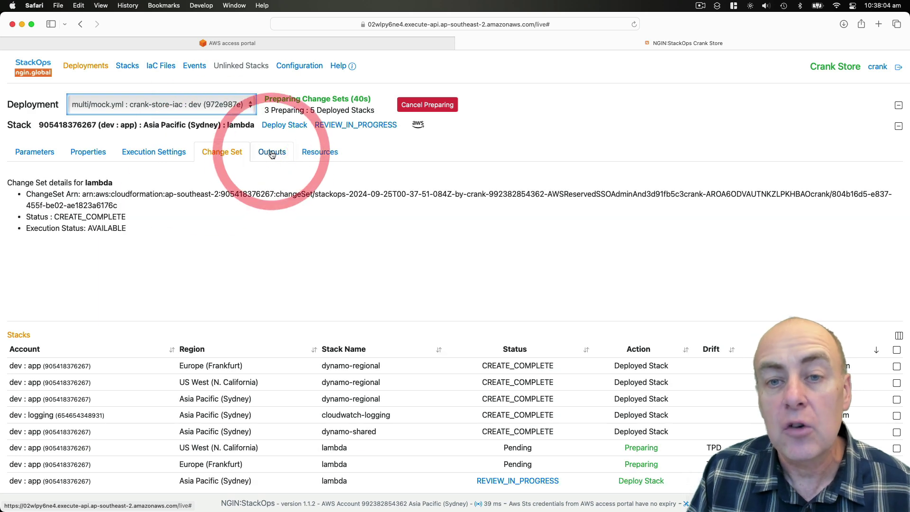
{"action": "left_click", "coordinate": [319, 152]}
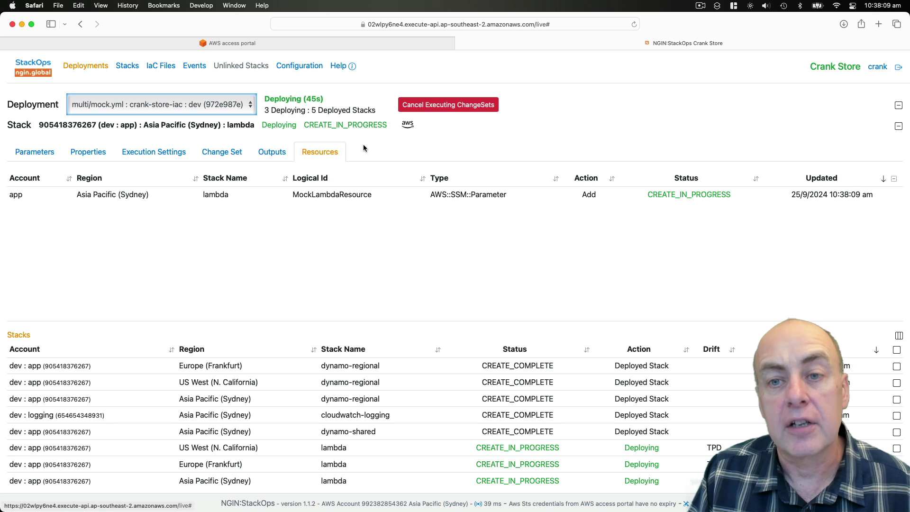
- Check the Sydney lambda stack in the AWS CloudFormation console, then return to StackOps
{"action": "left_click", "coordinate": [407, 125]}
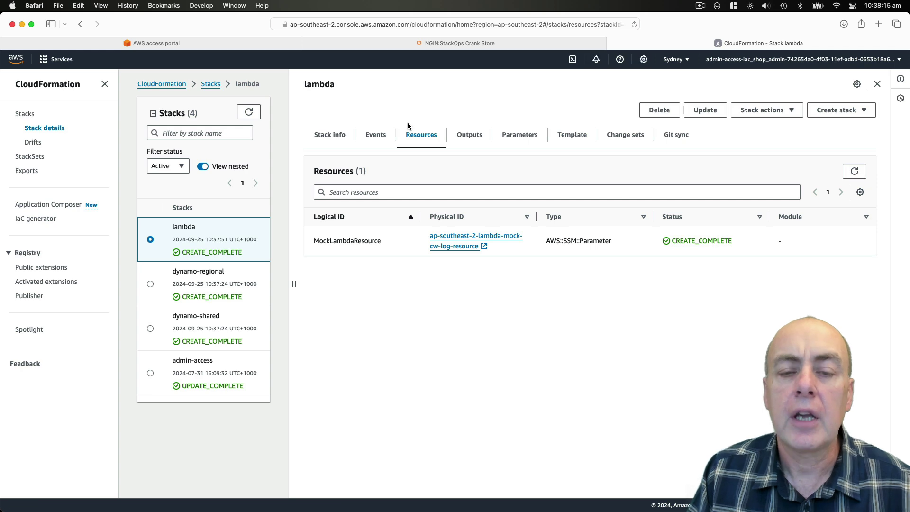
{"action": "left_click", "coordinate": [608, 43]}
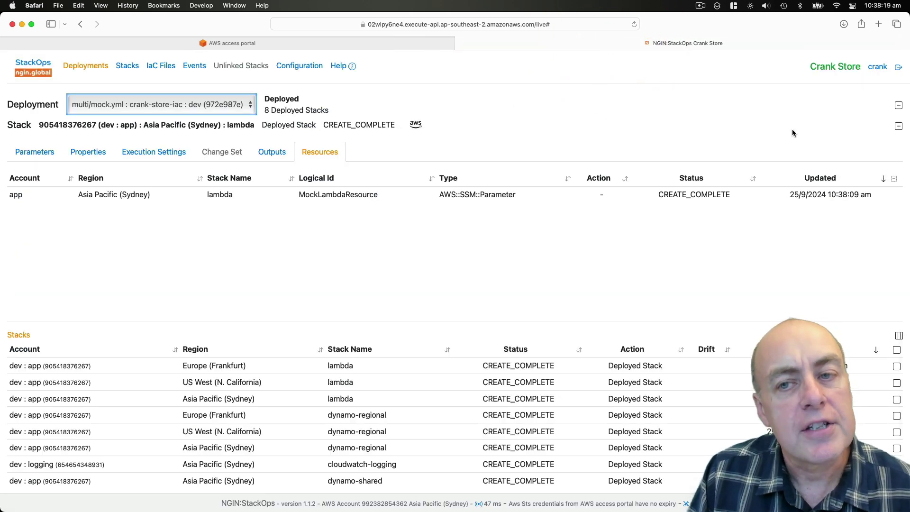
- Collapse the lambda stack and dev deployment detail panels
{"action": "left_click", "coordinate": [898, 126]}
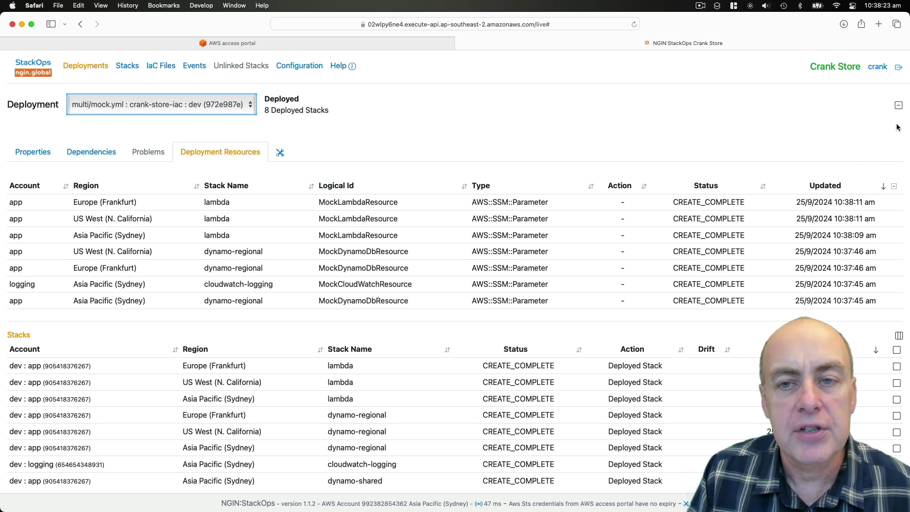
{"action": "left_click", "coordinate": [899, 104]}
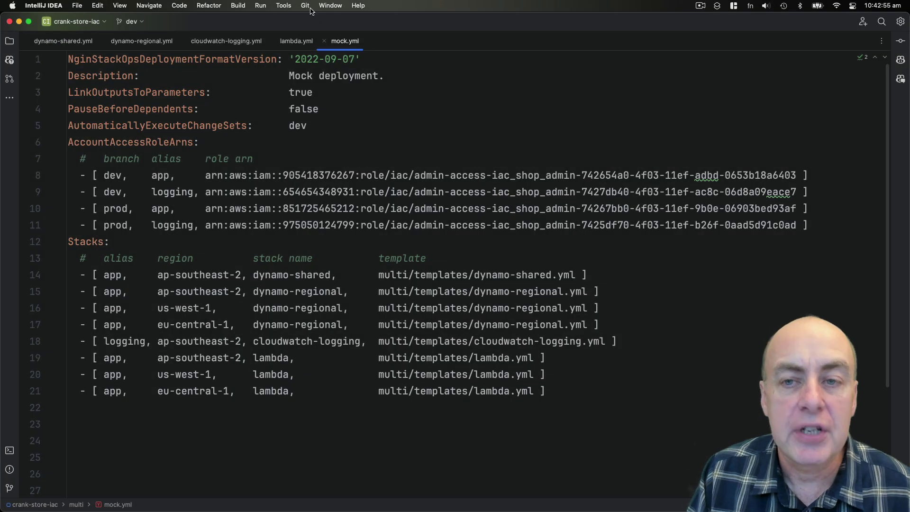
- Create and check out a new branch named prod
{"action": "left_click", "coordinate": [306, 6]}
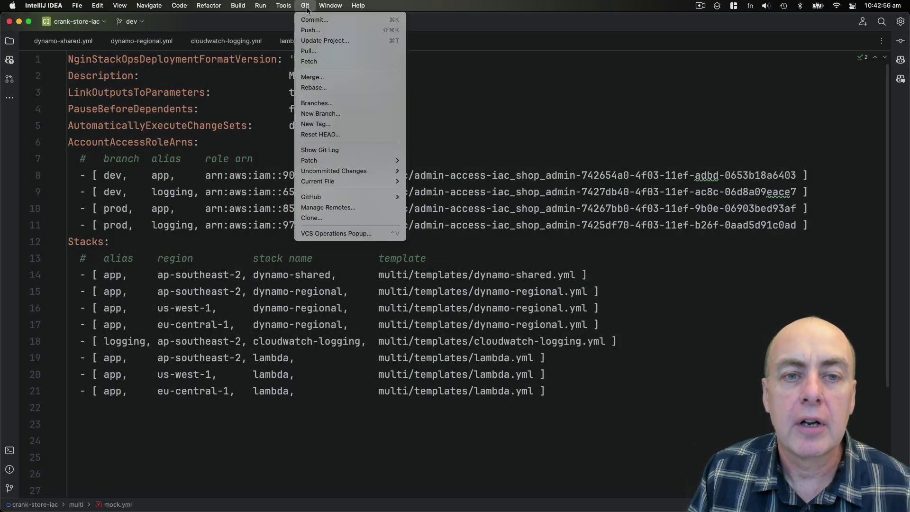
{"action": "left_click", "coordinate": [319, 113]}
{"action": "type", "text": "prod"}
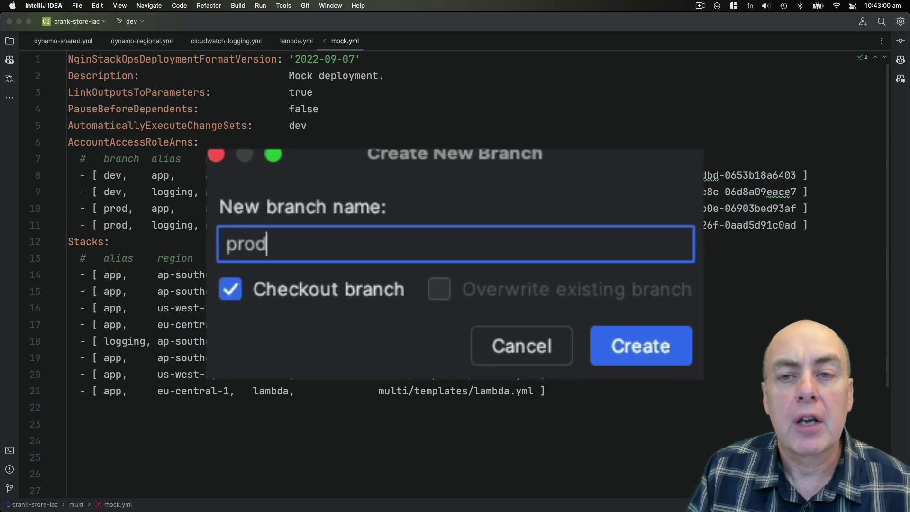
{"action": "left_click", "coordinate": [641, 345]}
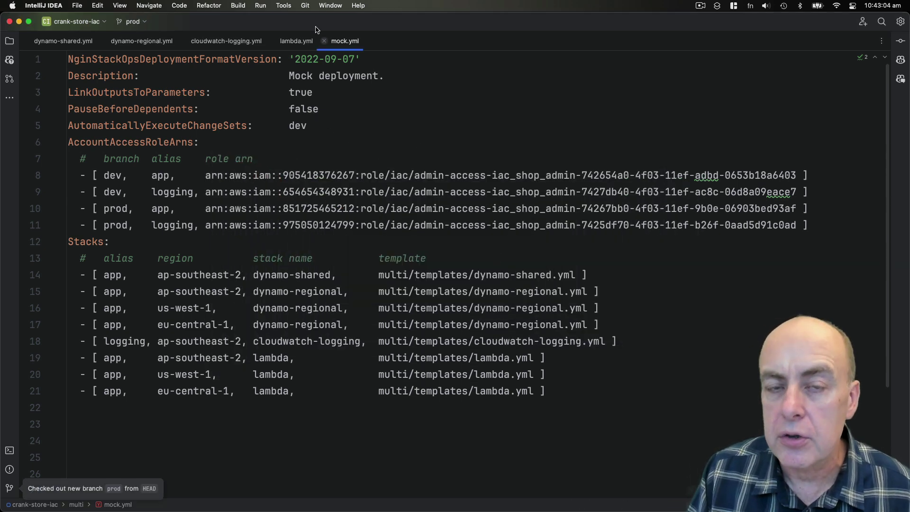
- Push the new prod branch to origin
{"action": "left_click", "coordinate": [305, 5]}
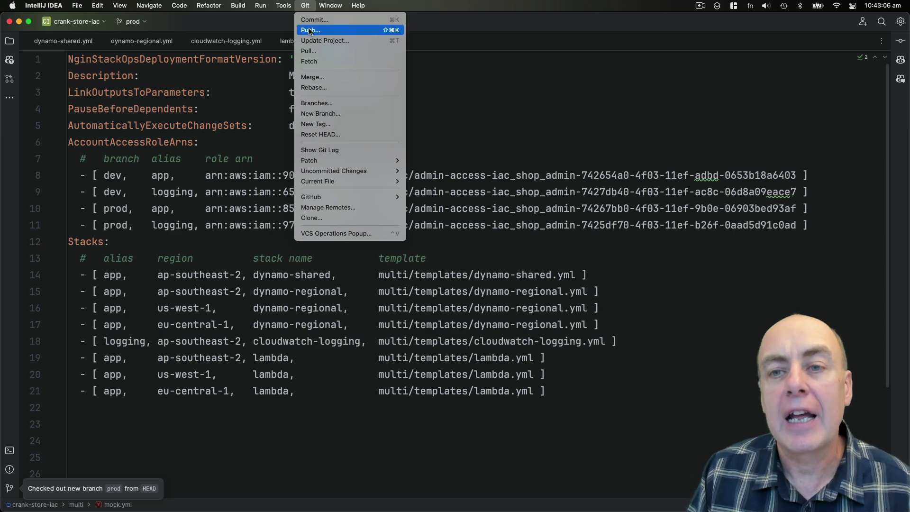
{"action": "left_click", "coordinate": [309, 31]}
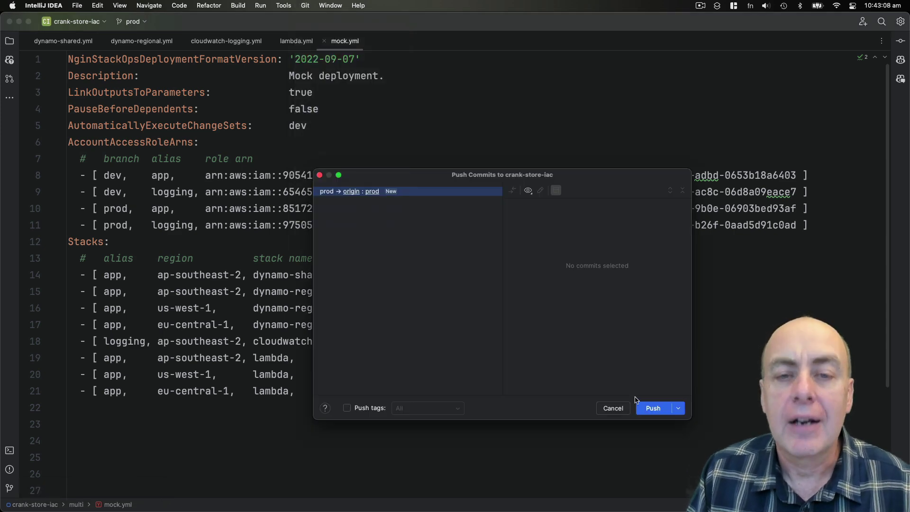
{"action": "left_click", "coordinate": [653, 408]}
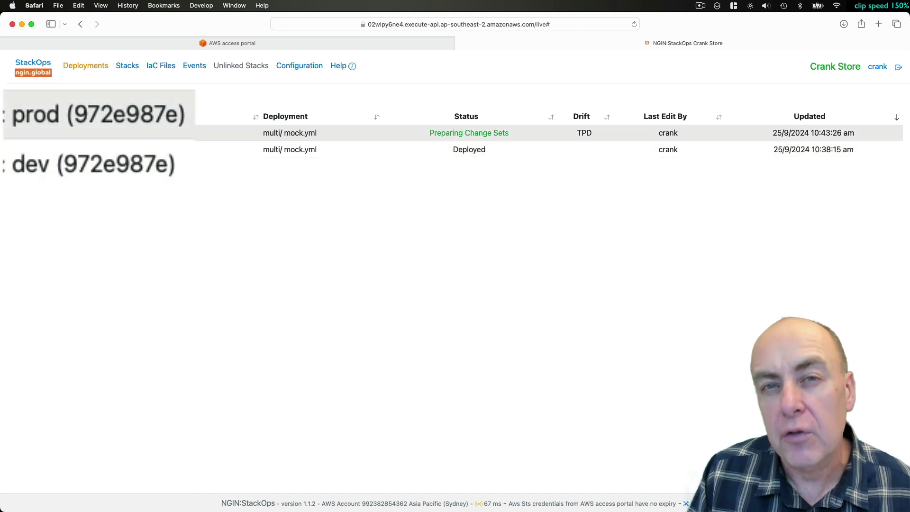
- Execute the prod mock.yml change sets and close the deployment details once Deployed
{"action": "left_click", "coordinate": [121, 133]}
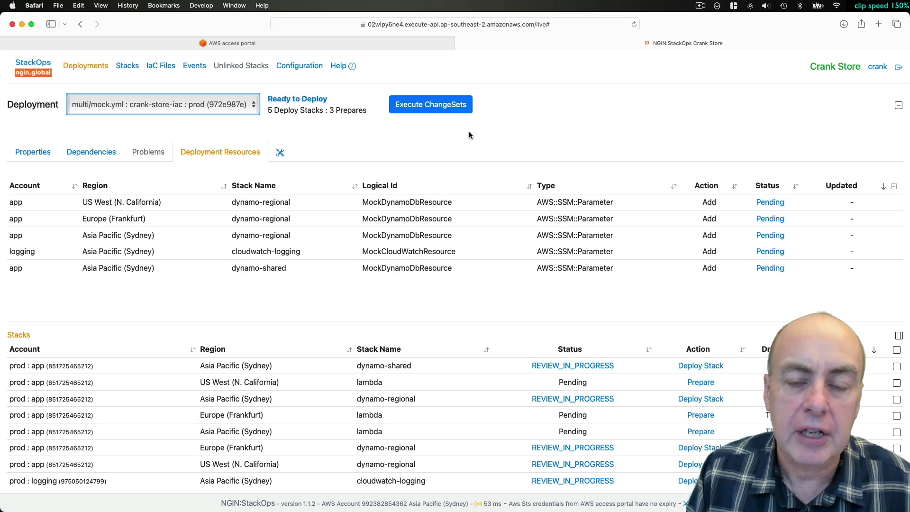
{"action": "left_click", "coordinate": [443, 108]}
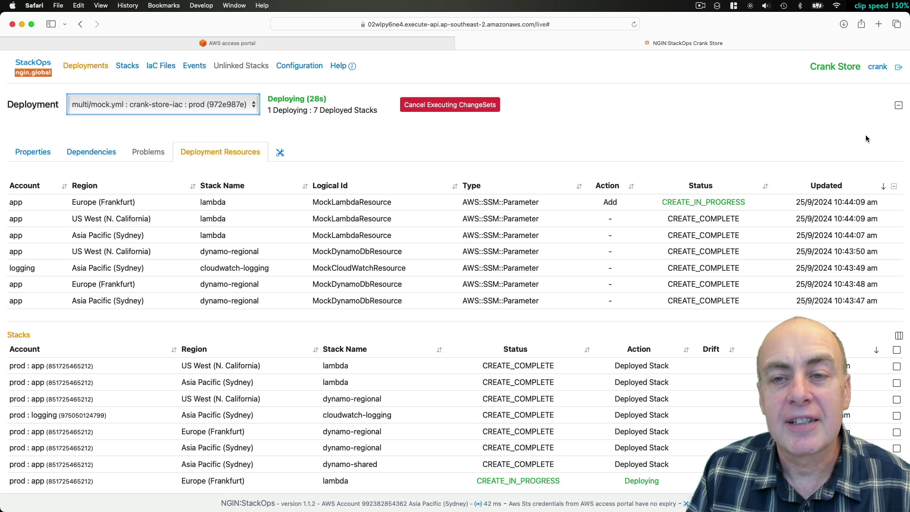
{"action": "left_click", "coordinate": [899, 108]}
- Delete the remote origin/dev branch from the Git branches list
{"action": "key", "text": "super+Tab"}
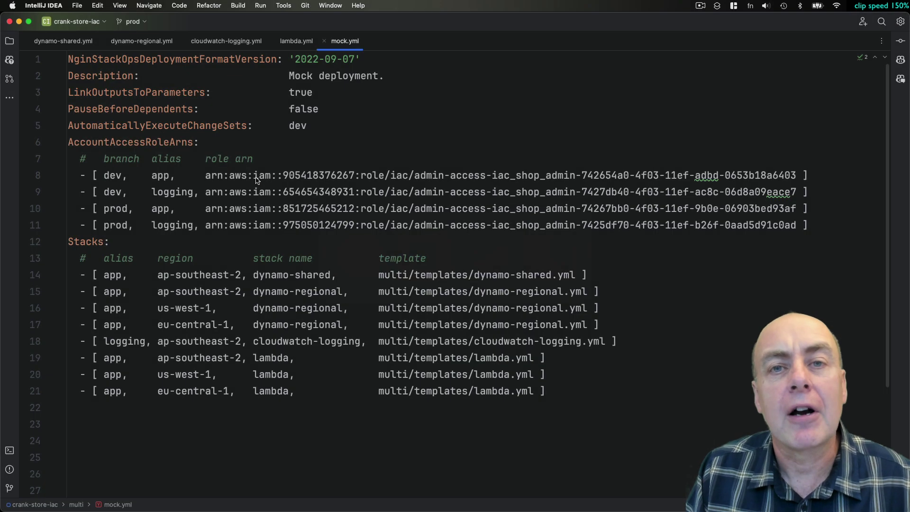
{"action": "left_click", "coordinate": [306, 6]}
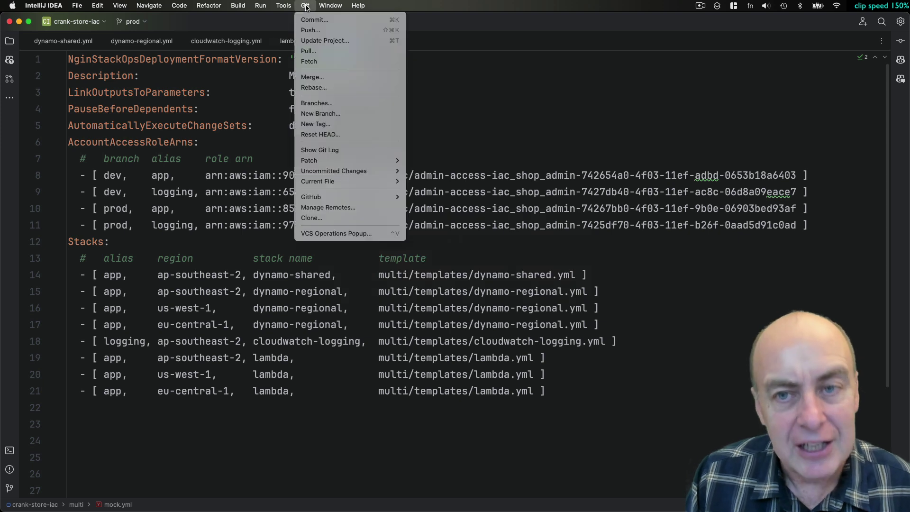
{"action": "left_click", "coordinate": [316, 103]}
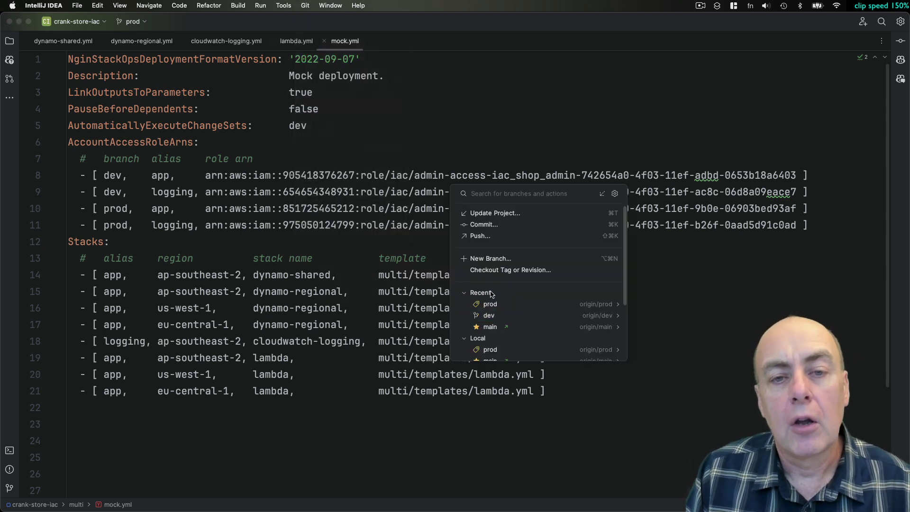
{"action": "scroll", "coordinate": [543, 316], "scroll_direction": "down", "scroll_amount": 1}
{"action": "scroll", "coordinate": [543, 316], "scroll_direction": "down", "scroll_amount": 2}
{"action": "left_click", "coordinate": [530, 332]}
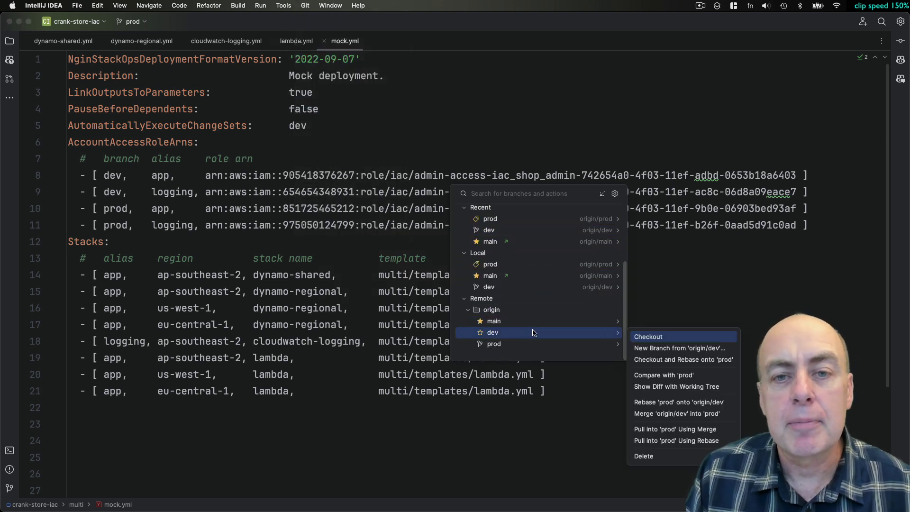
{"action": "left_click", "coordinate": [644, 456]}
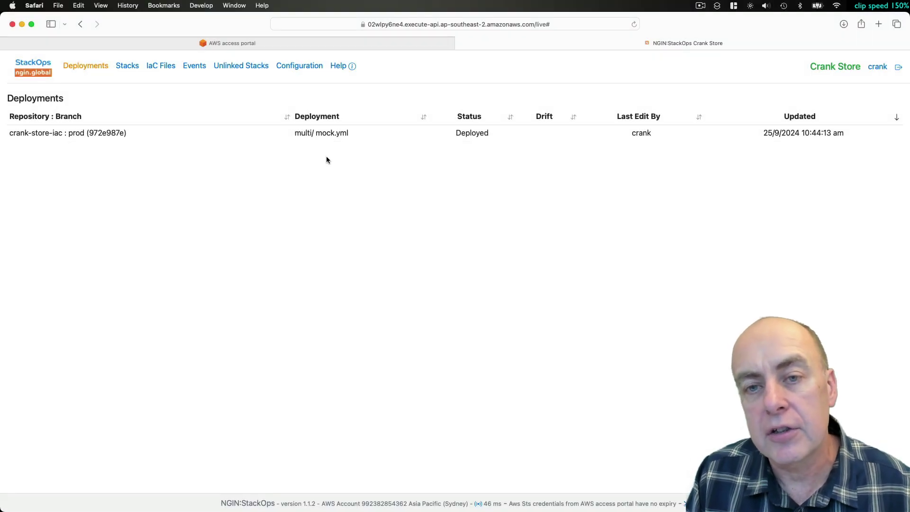
- Remove and delete all eight unlinked dev stacks, then sign out of StackOps
{"action": "left_click", "coordinate": [241, 65]}
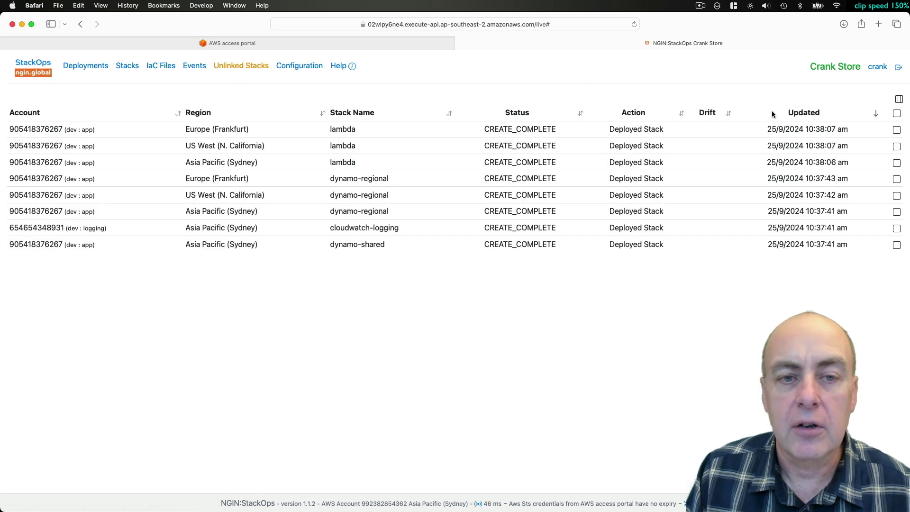
{"action": "left_click", "coordinate": [897, 113]}
{"action": "left_click", "coordinate": [796, 98]}
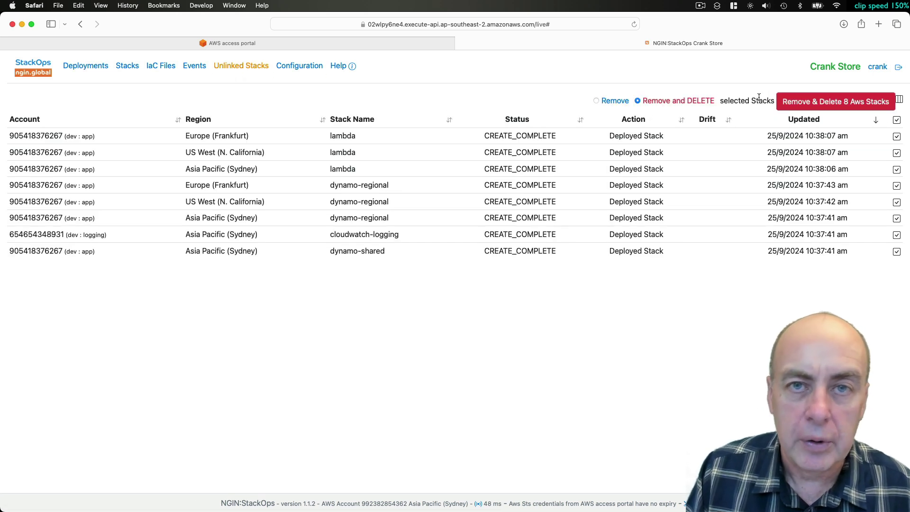
{"action": "left_click", "coordinate": [824, 97]}
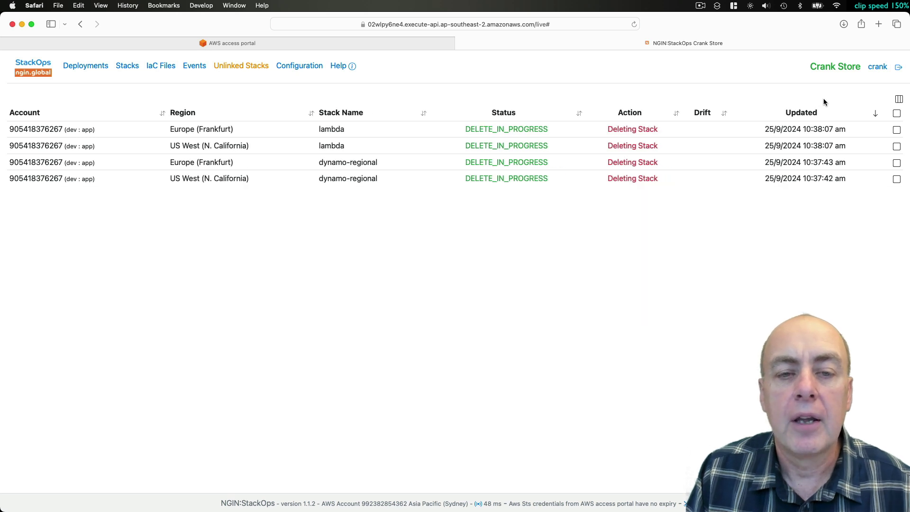
{"action": "left_click", "coordinate": [97, 68]}
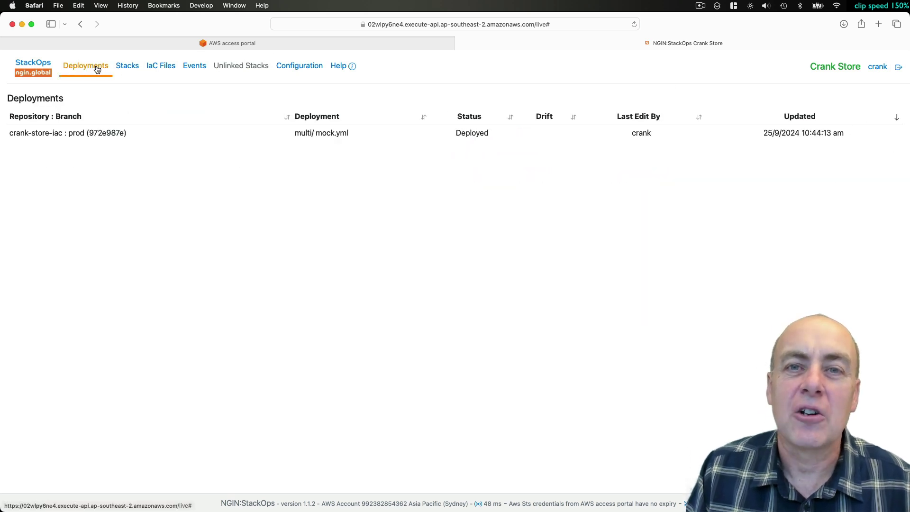
{"action": "left_click", "coordinate": [898, 69]}
- Confirm signing out of StackOps
{"action": "left_click", "coordinate": [544, 310]}
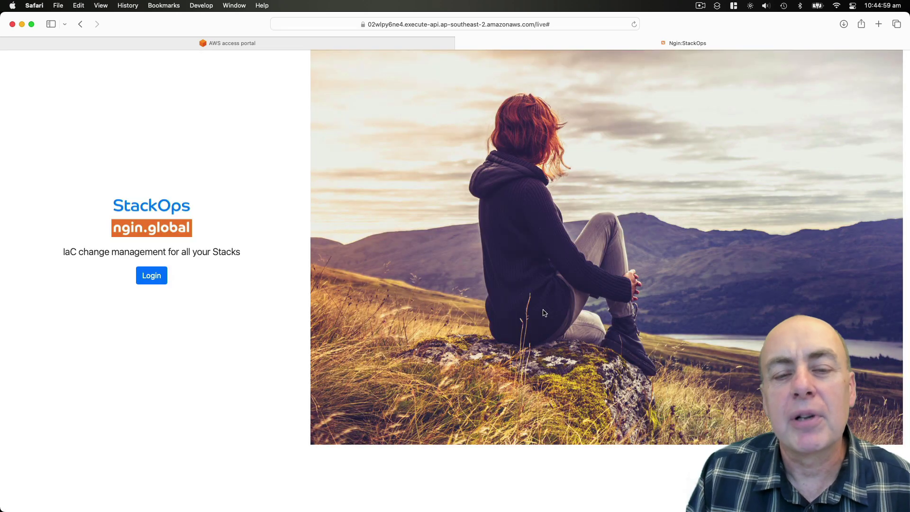